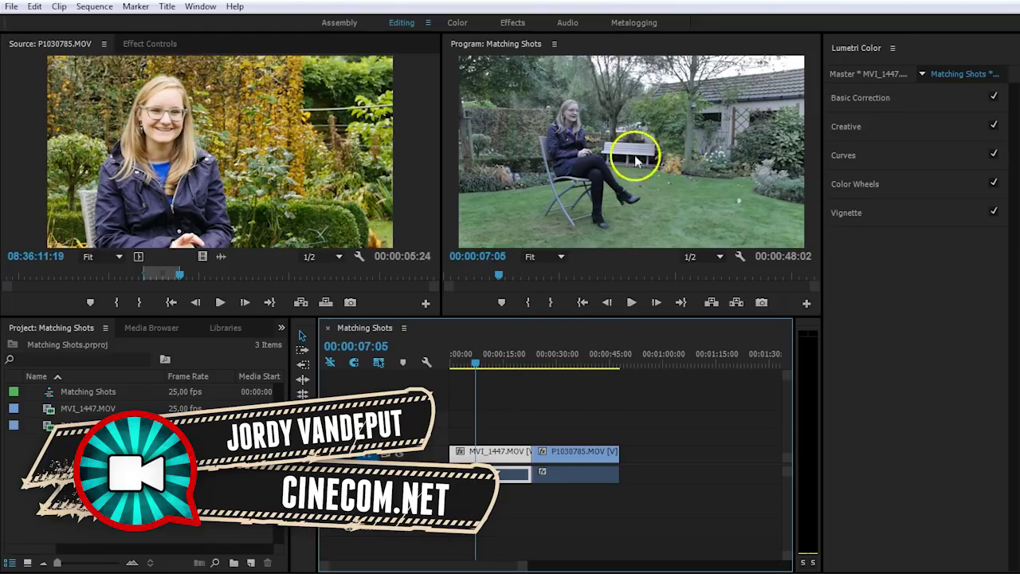
Move the playhead to about 00:00:33:10 on the warm medium shot P1030785.MOV
left_click(569, 363)
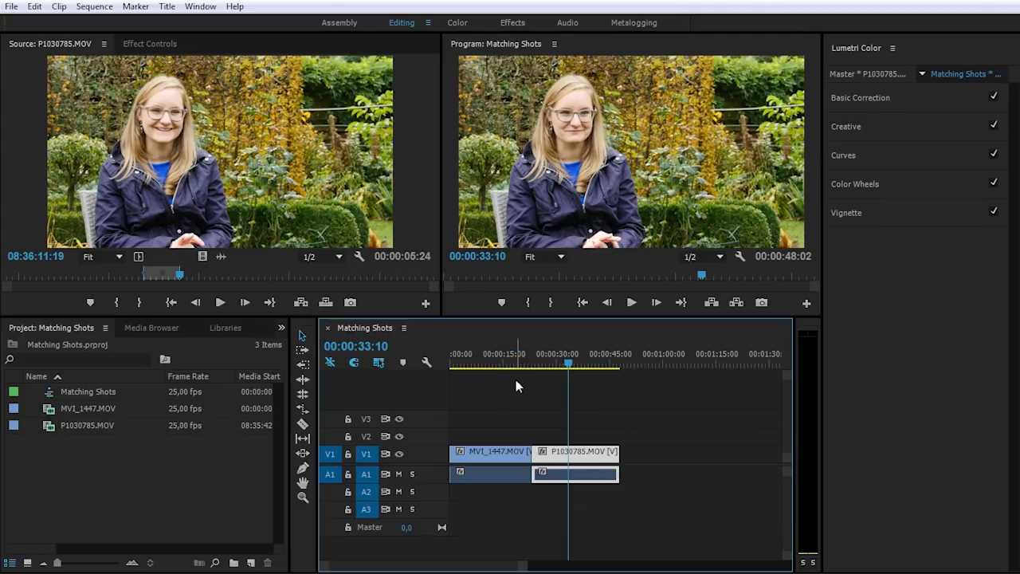
Open a Reference Monitor on the cold long shot at 00:00:12:05, with the playhead at 00:00:35:20
left_click(200, 6)
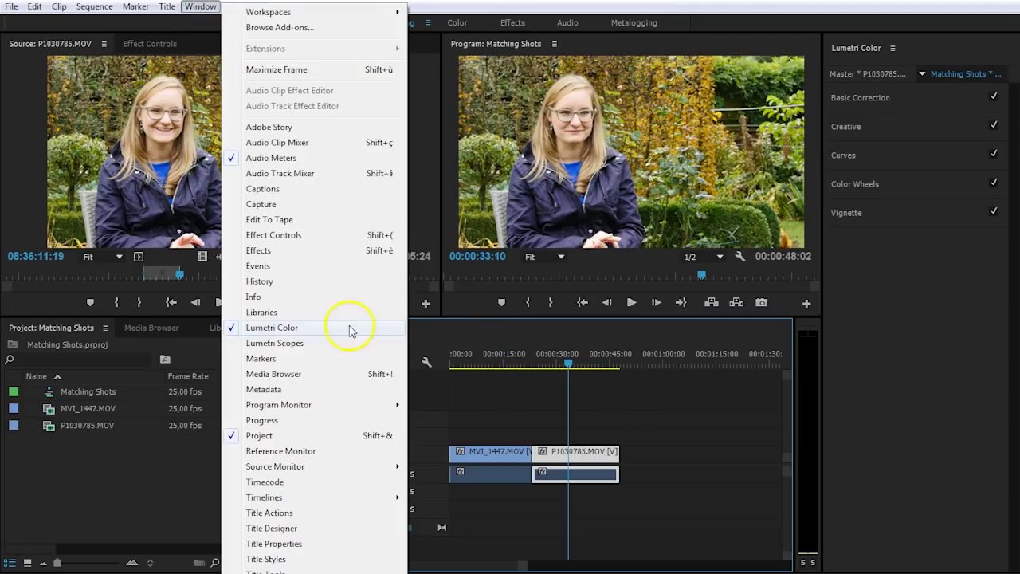
left_click(309, 453)
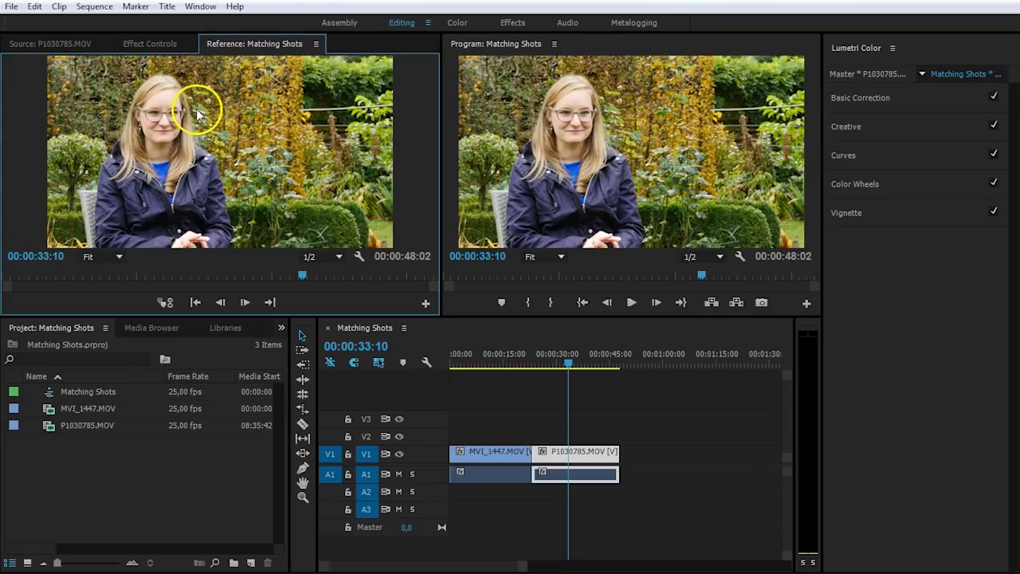
mouse_move(567, 362)
left_mouse_down()
mouse_move(549, 359)
mouse_move(567, 355)
left_mouse_up()
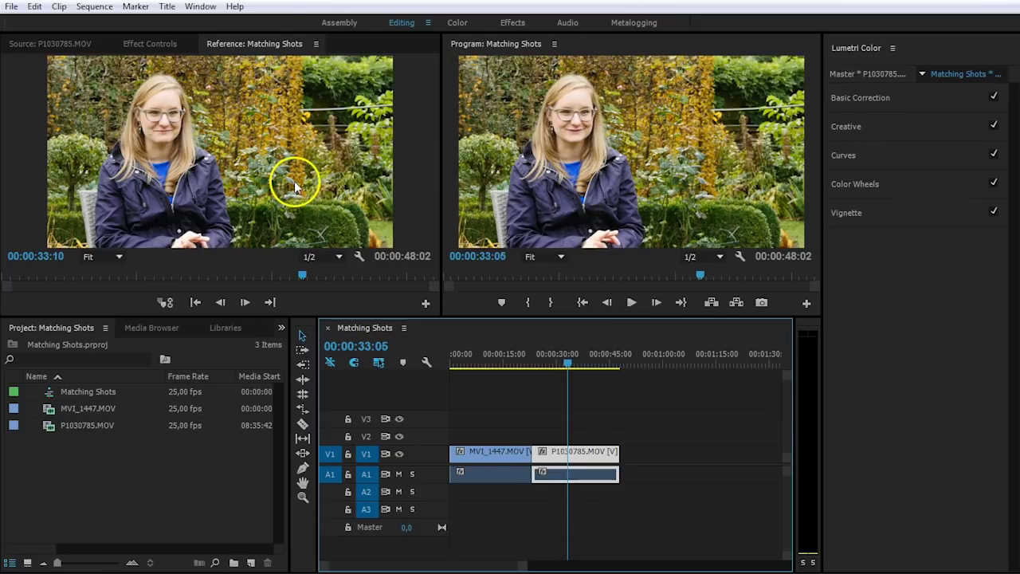
left_click_drag(302, 275, 111, 274)
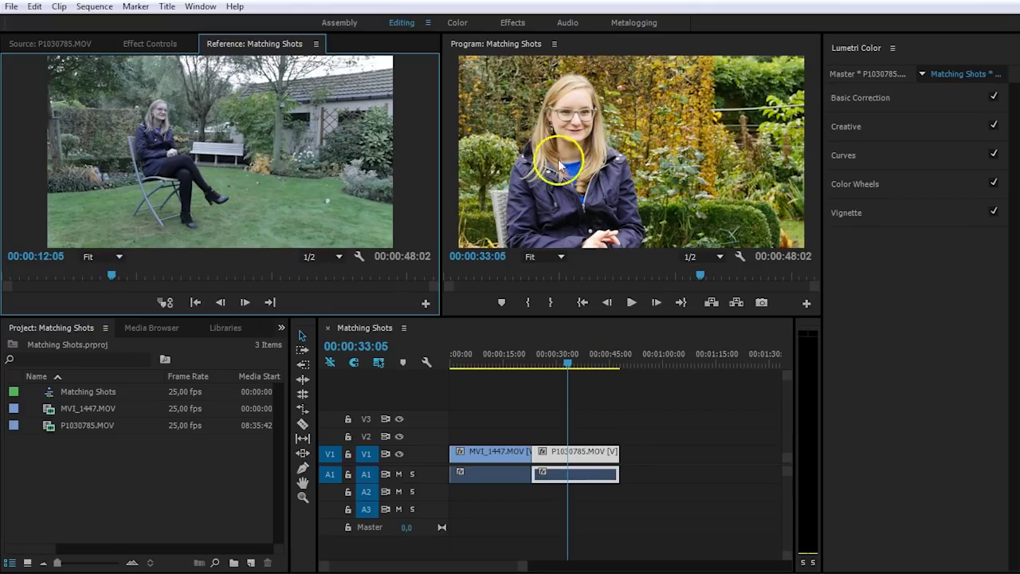
left_click(564, 364)
left_click_drag(565, 365, 577, 365)
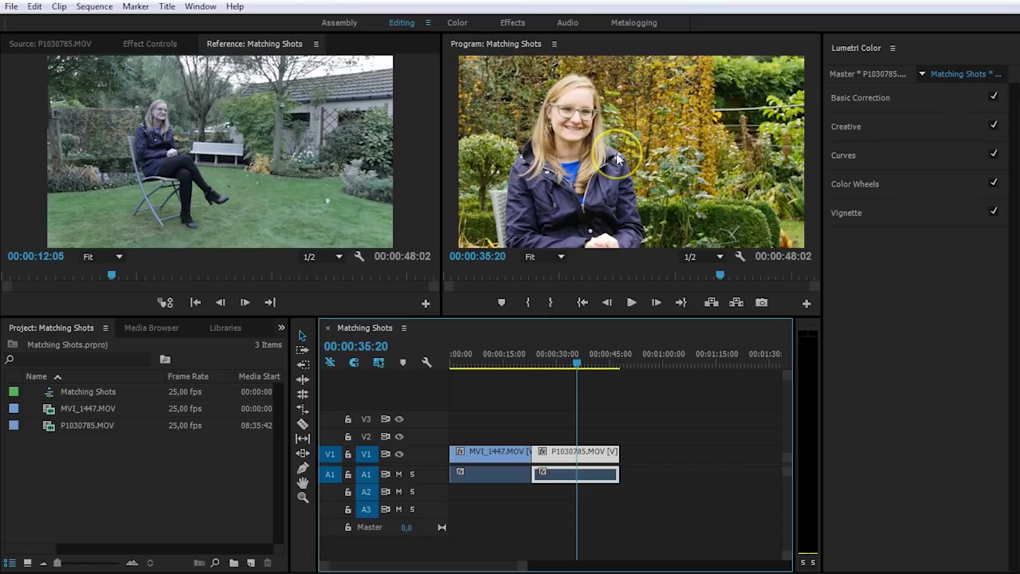
Select the MVI_1447 long-shot clip for Lumetri corrections, then focus the Reference monitor
left_click(494, 451)
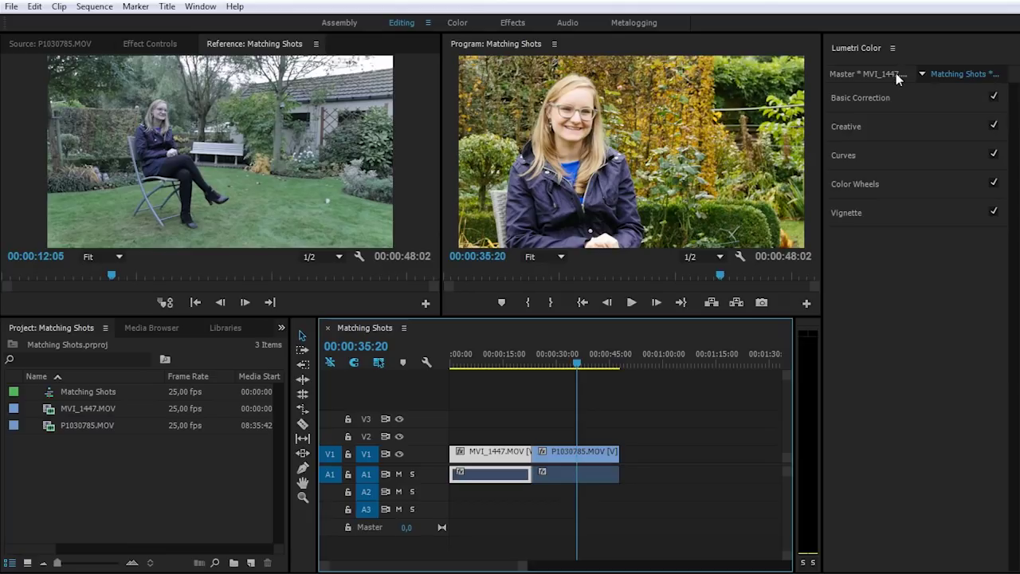
left_click(365, 109)
left_click(338, 141)
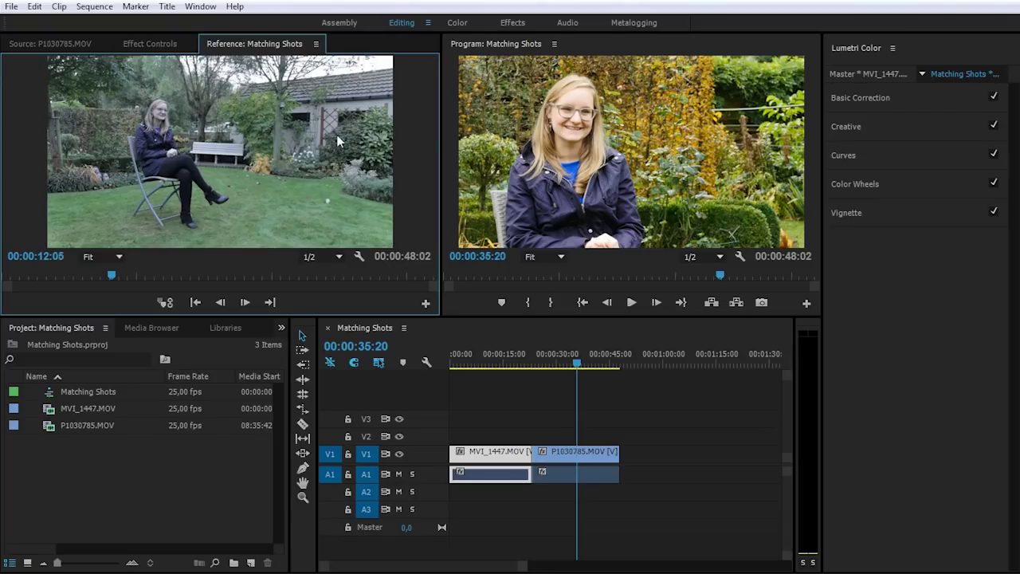
In Basic Correction, set Exposure 0.3, Contrast 45.1, Highlights -49.0 and Shadows 31.4
left_click(925, 97)
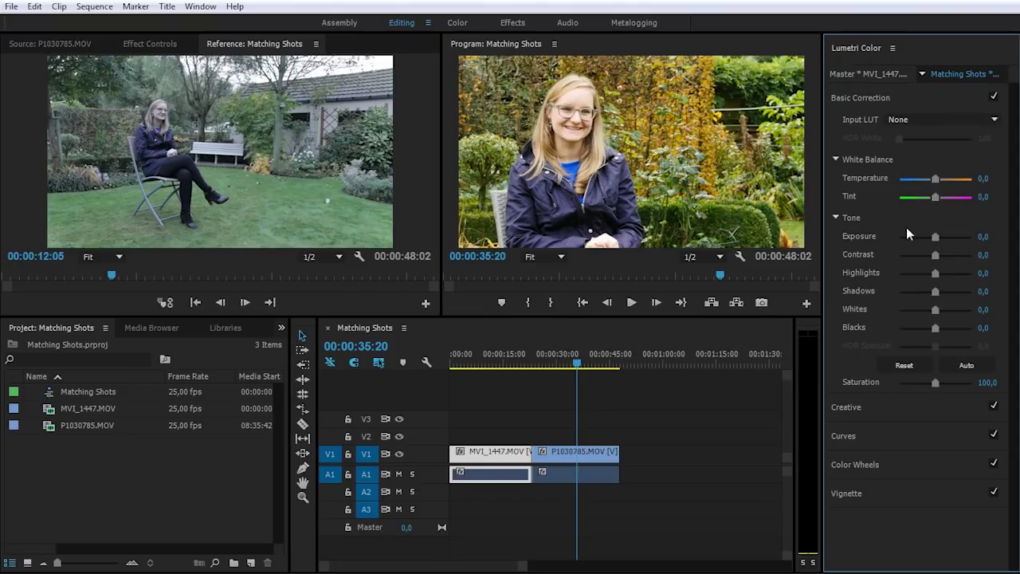
left_click_drag(935, 237, 936, 234)
left_click_drag(183, 156, 581, 205)
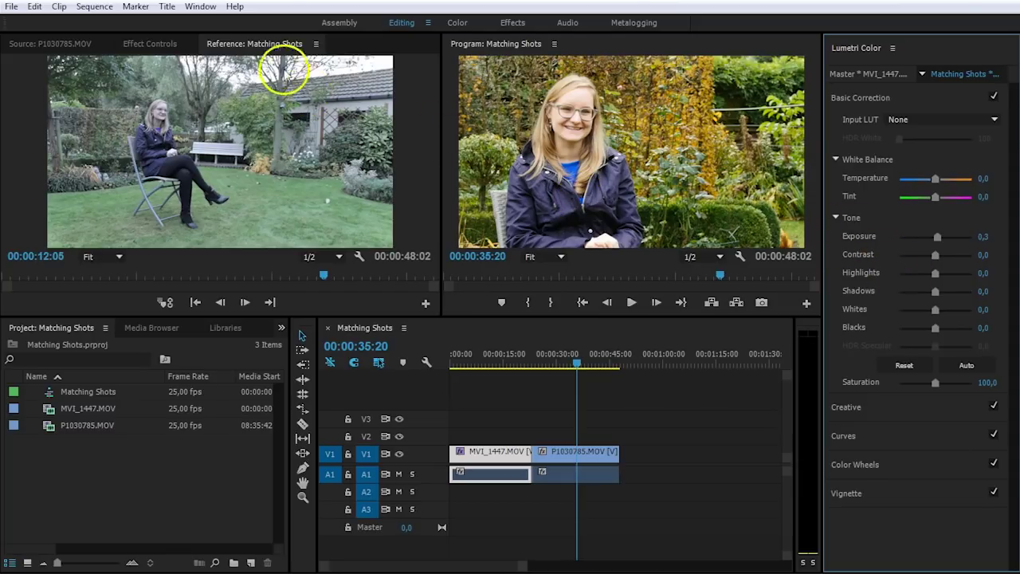
left_click_drag(935, 273, 953, 258)
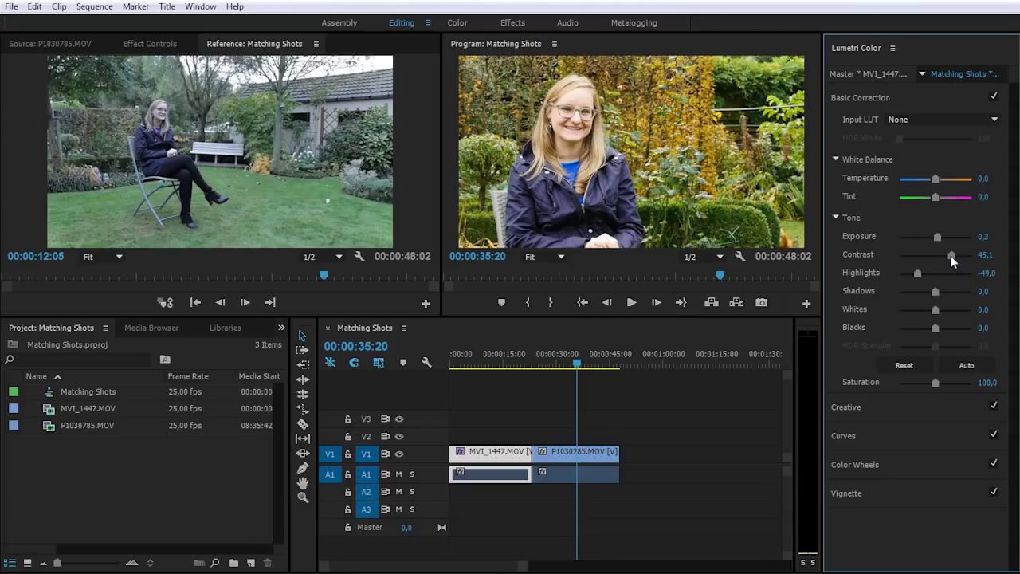
left_click_drag(935, 291, 949, 291)
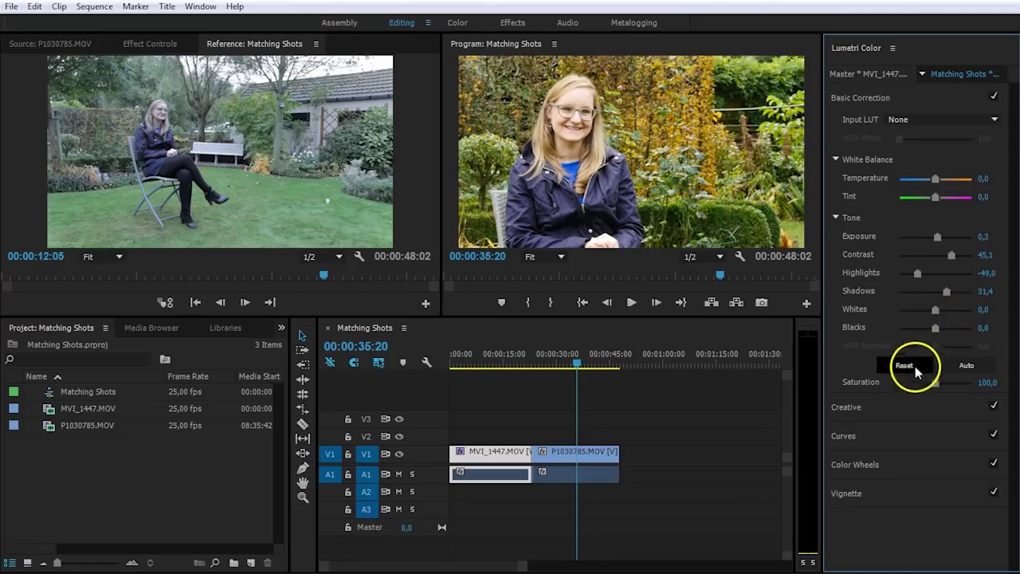
In Creative, try Vibrance 100 then reset it to 0, and push Saturation to 200
left_click(885, 406)
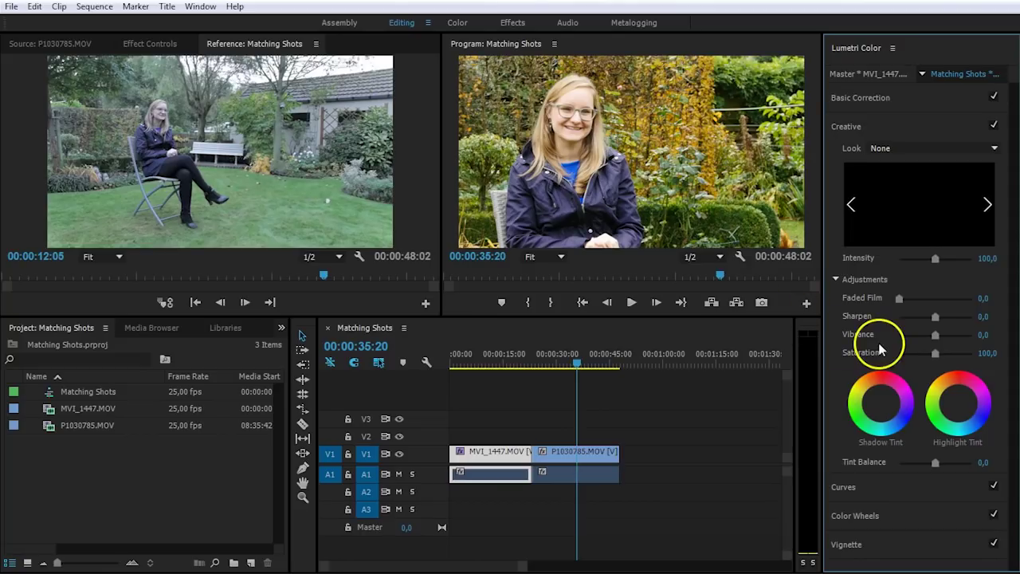
left_click_drag(933, 335, 983, 338)
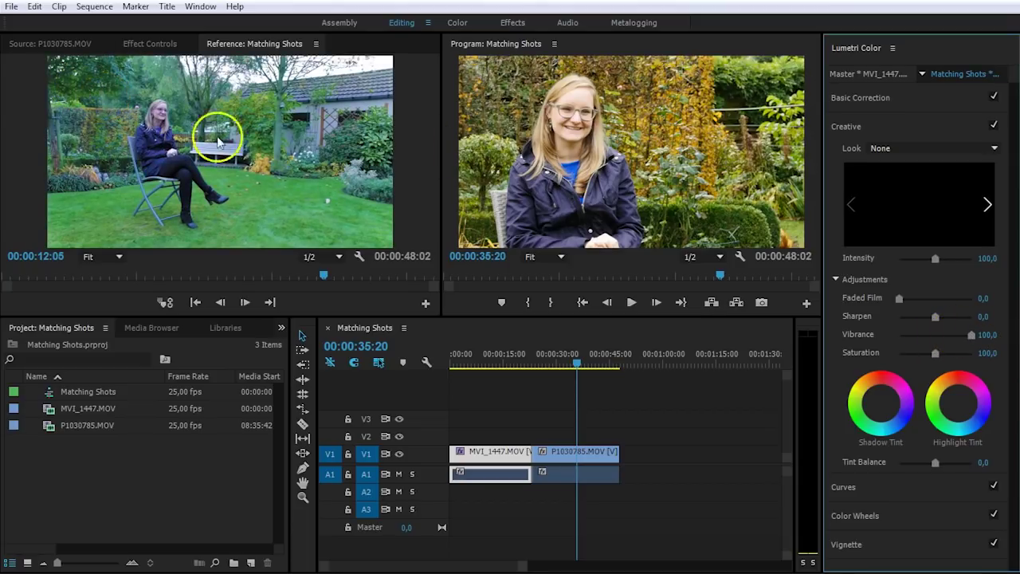
double_click(931, 334)
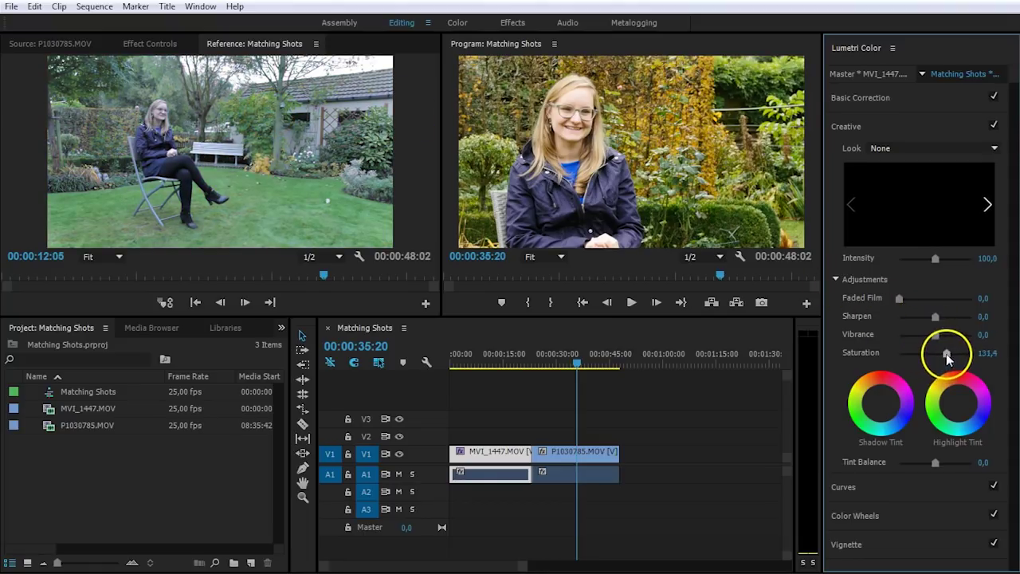
left_click_drag(939, 355, 991, 360)
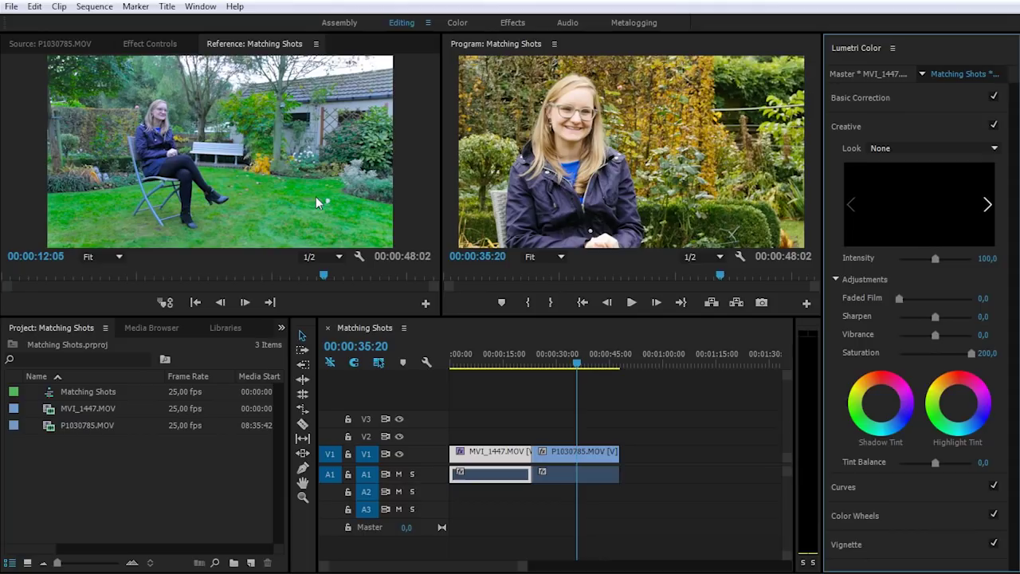
Reset Saturation, then set Vibrance to about 52.9 and Saturation to about 127.5
double_click(928, 351)
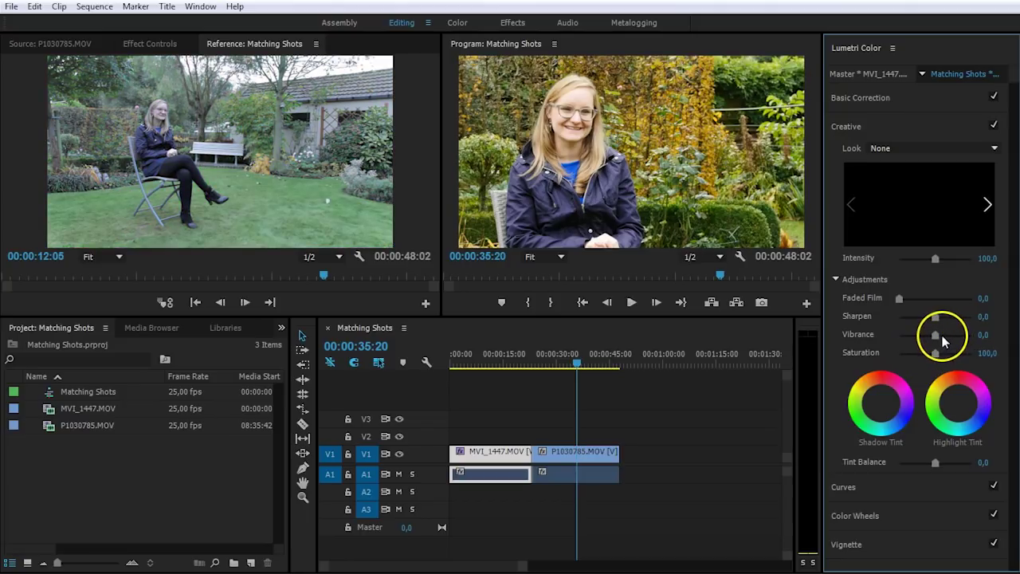
left_click_drag(938, 338, 960, 340)
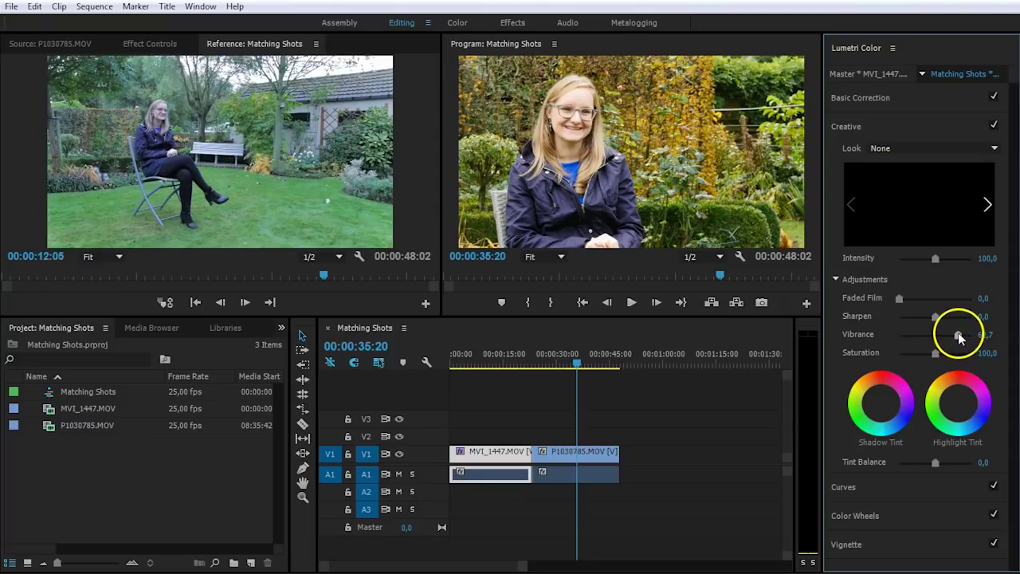
left_click_drag(935, 354, 946, 352)
Raise the Basic Correction white-balance Temperature to 39.2
left_click(925, 95)
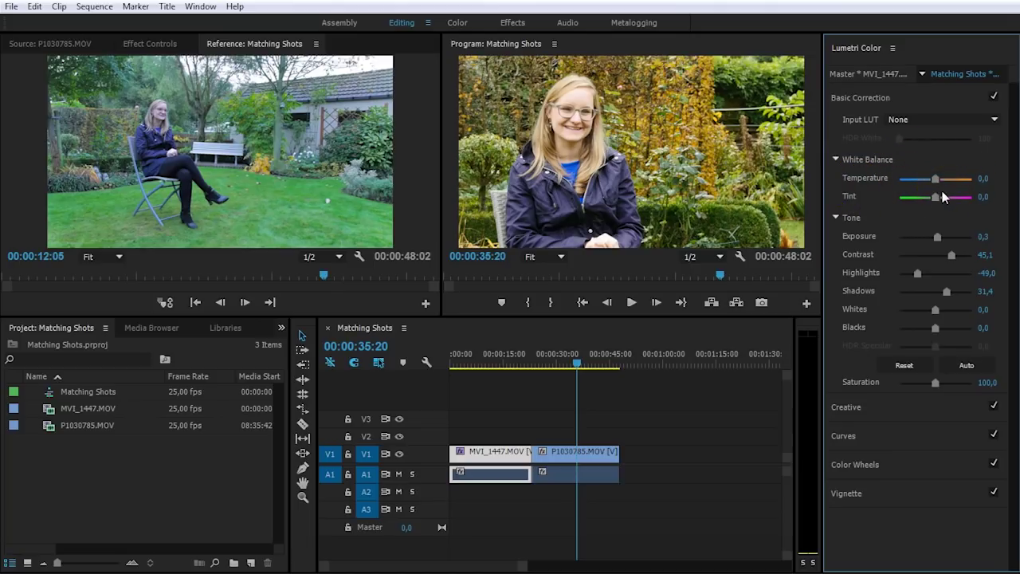
left_click_drag(939, 183, 954, 185)
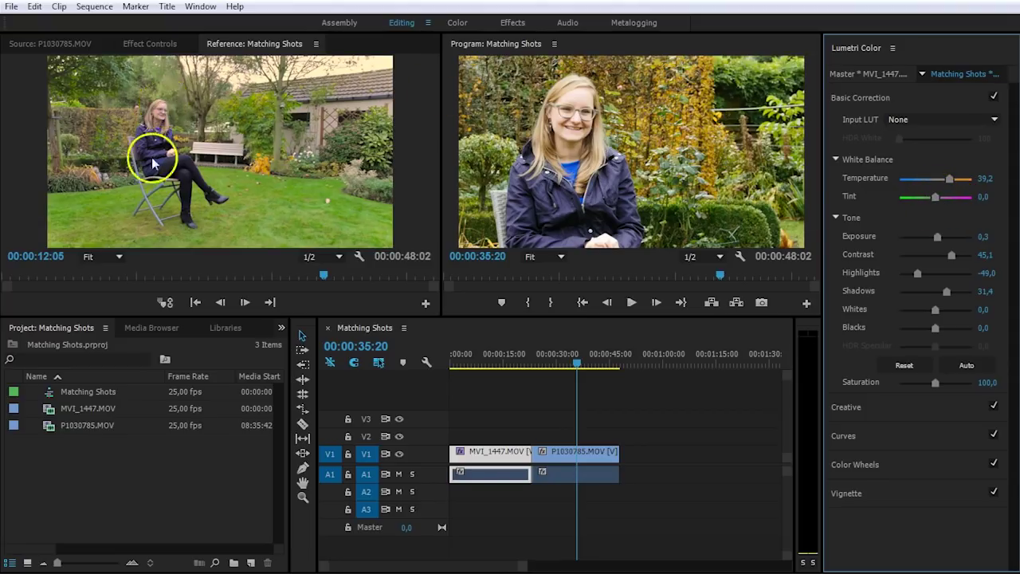
Zoom the Reference monitor to 100% on her face and set Tint to -11.8
left_click(109, 257)
left_click(133, 358)
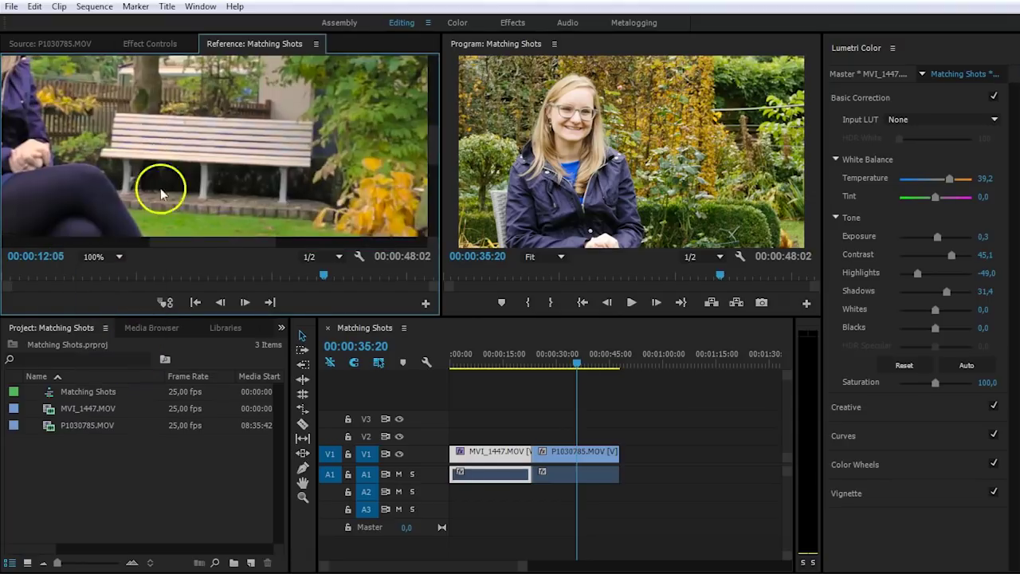
left_click_drag(212, 239, 160, 243)
left_click_drag(432, 148, 437, 129)
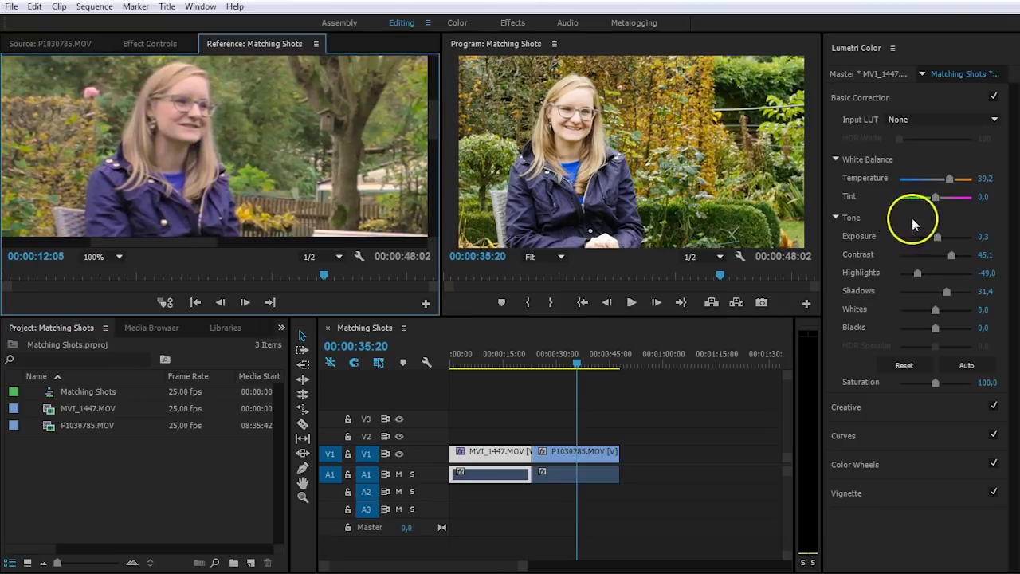
left_click_drag(934, 199, 933, 201)
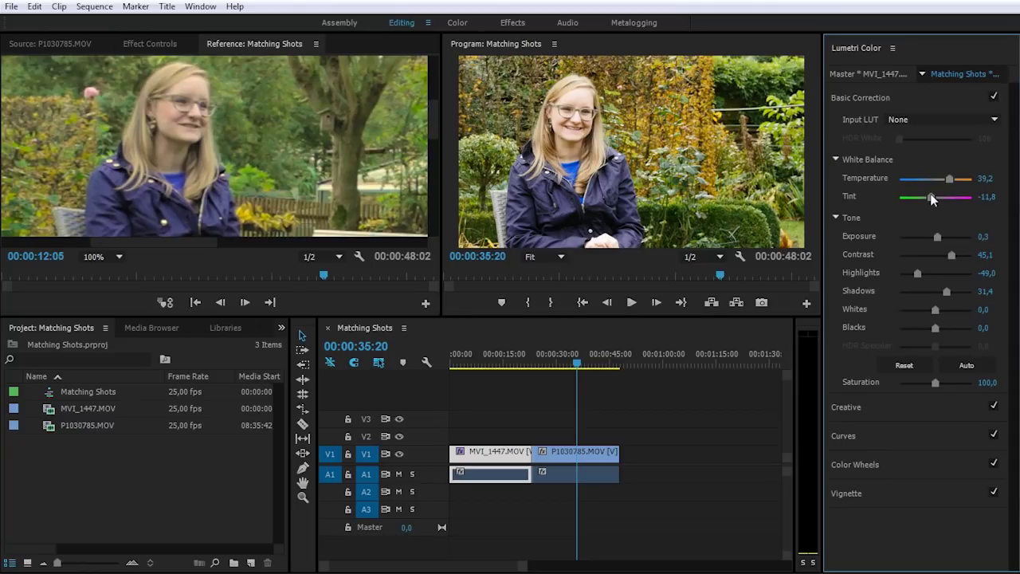
left_click_drag(949, 179, 921, 206)
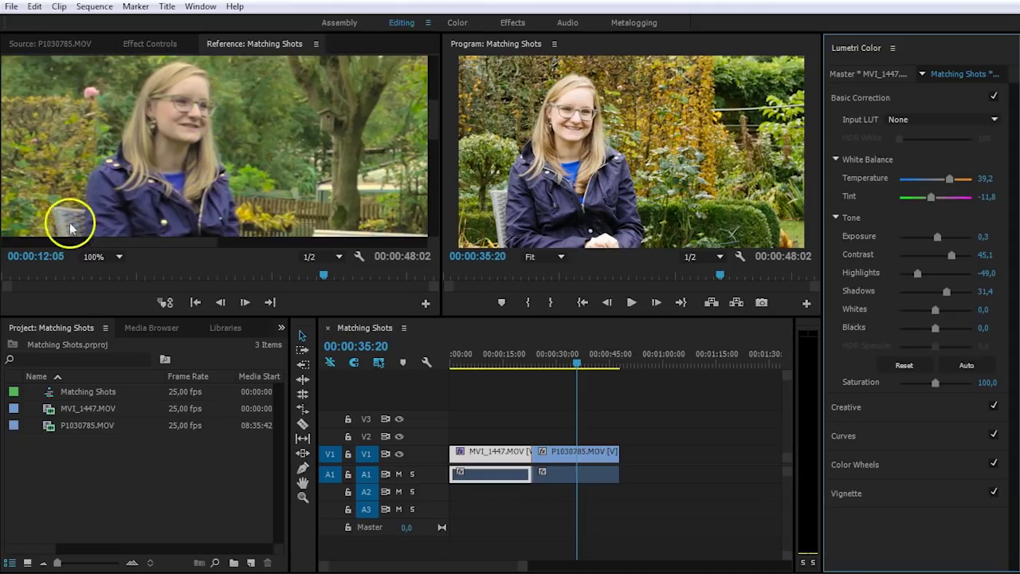
Set Creative Sharpen to 37.3 and return the Reference monitor zoom to Fit
left_click(904, 405)
left_click_drag(937, 316, 949, 318)
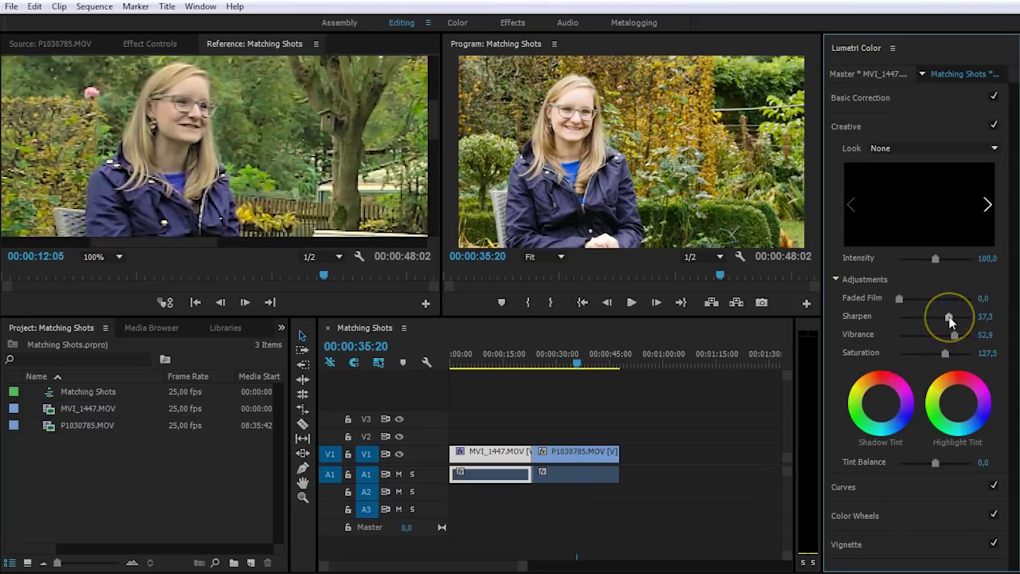
left_click(94, 257)
left_click(111, 272)
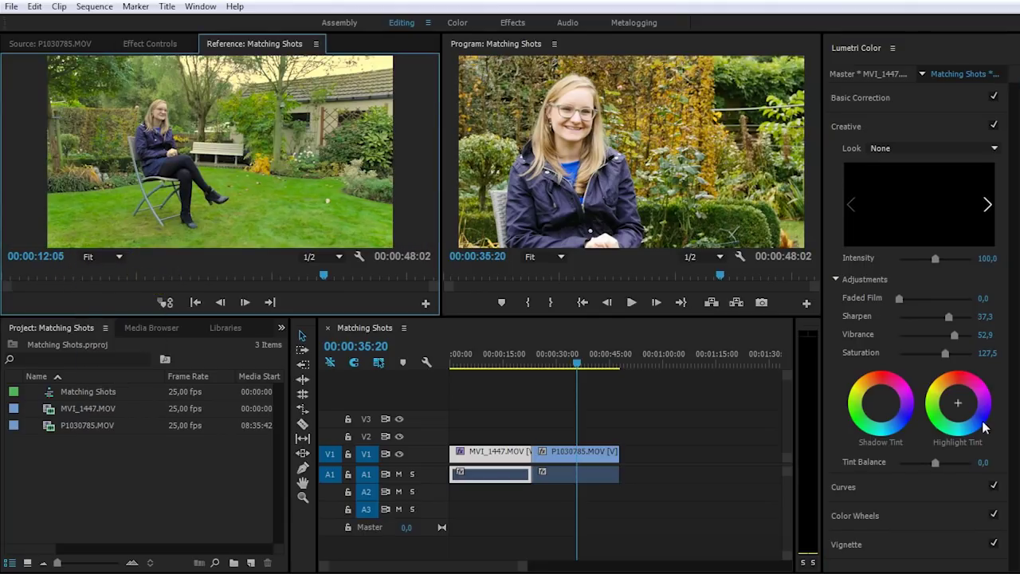
Click through several spots across the Reference and Program monitor panels
left_click(262, 182)
left_click(239, 85)
left_click(123, 207)
left_click(298, 46)
left_click(690, 67)
left_click(496, 151)
left_click(661, 205)
left_click(532, 87)
left_click(481, 94)
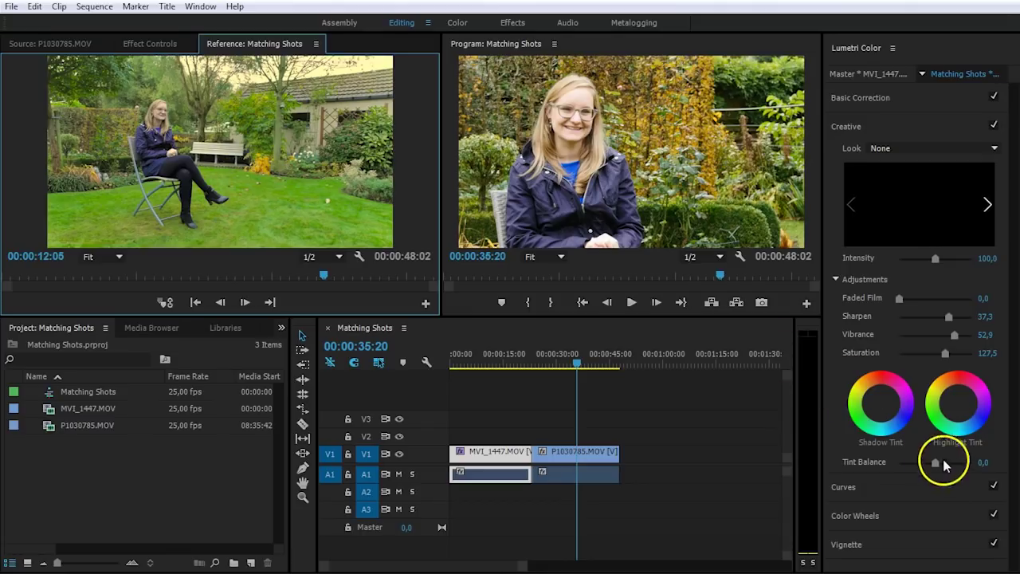
Expand Curves and bring the Hue Saturation Curve into view
left_click(916, 482)
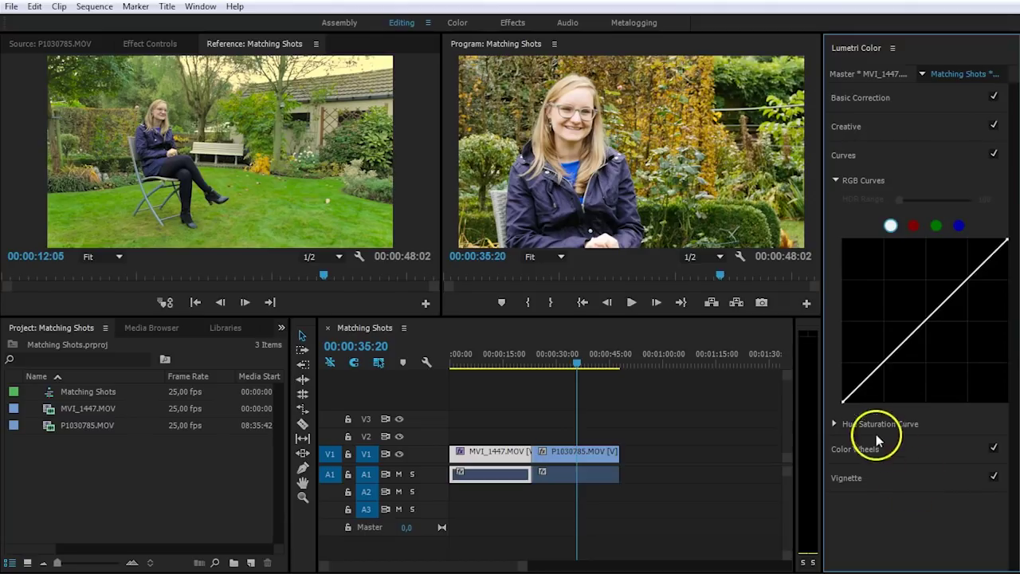
left_click(834, 425)
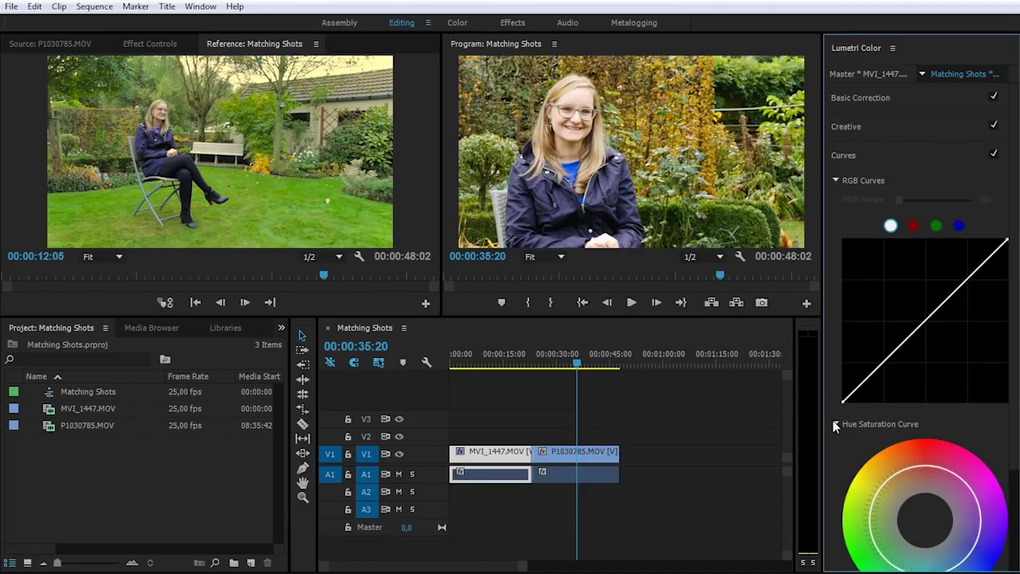
left_click_drag(1010, 406, 1014, 492)
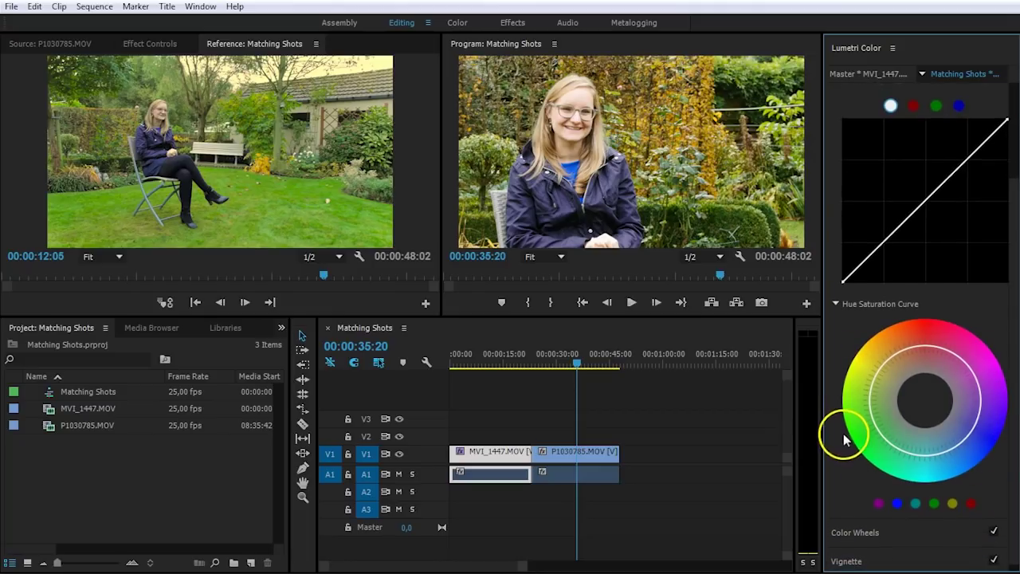
Add points around green on the Hue Saturation Curve and pull the green point inward to desaturate
left_click(935, 504)
left_click_drag(867, 441, 876, 434)
left_click_drag(871, 411, 872, 408)
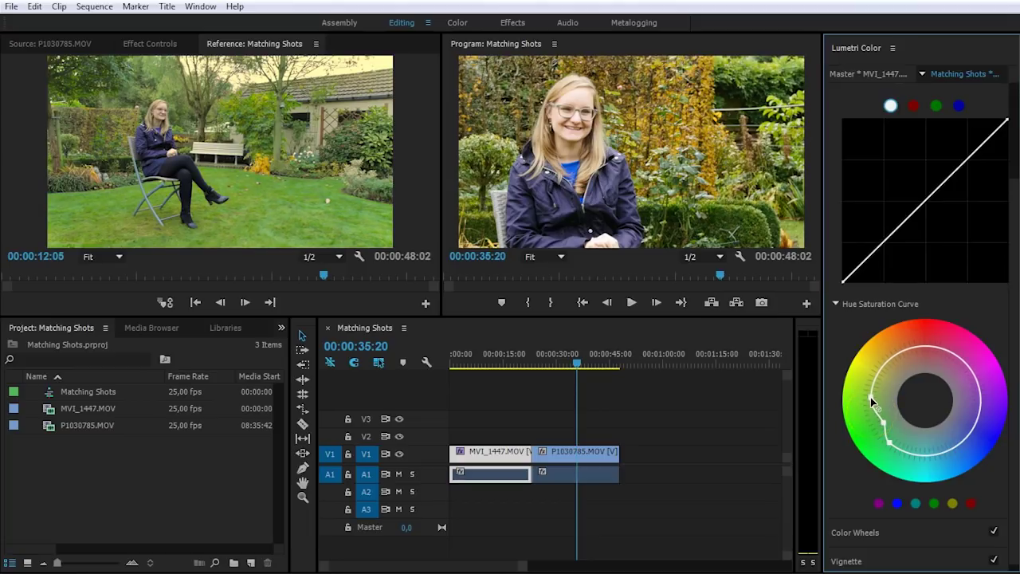
left_click(884, 423, "ctrl")
left_click(885, 422)
left_click(488, 177)
left_click(644, 212)
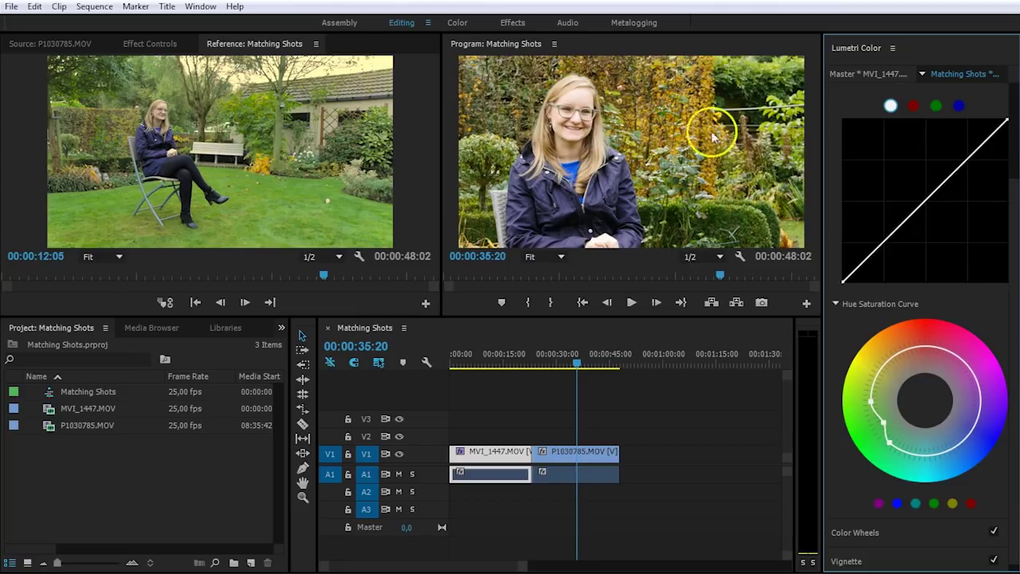
In Lumetri Basic Correction, raise the long shot's Contrast to 58.8, leaving Exposure at 0.3
scroll(1009, 200, "up", 2)
scroll(1008, 196, "up", 2)
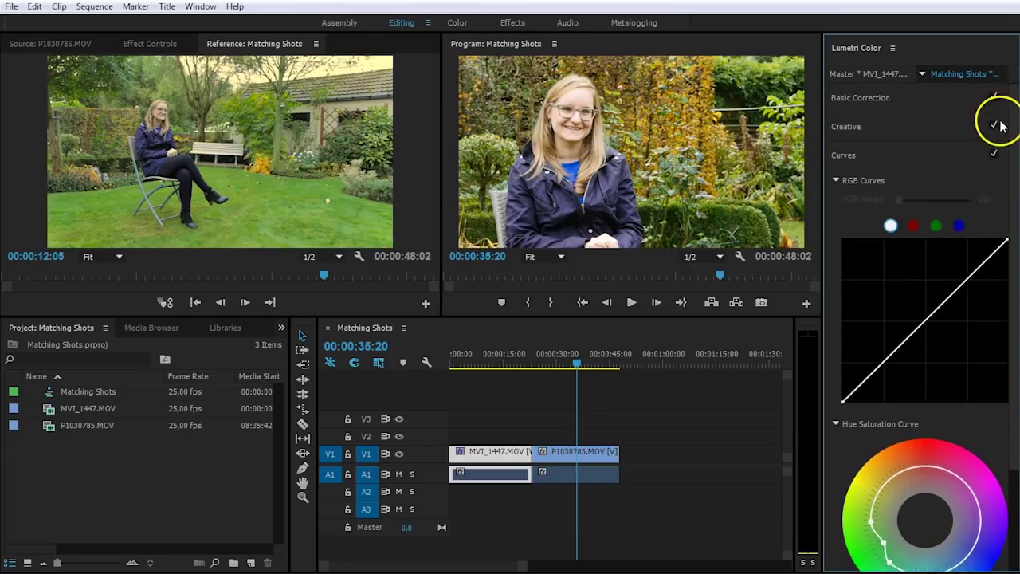
left_click(935, 100)
left_click(944, 119)
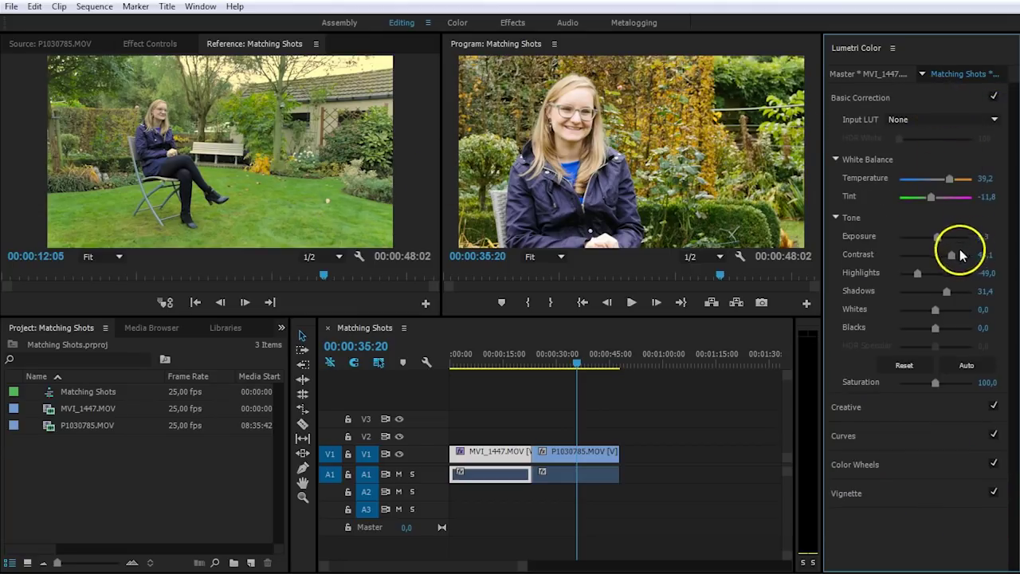
left_click_drag(952, 256, 957, 259)
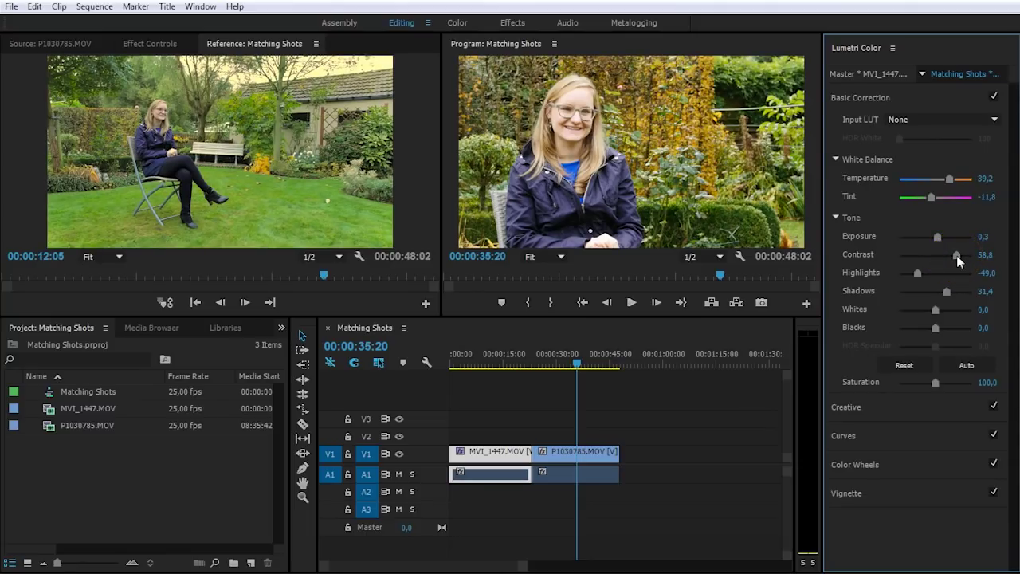